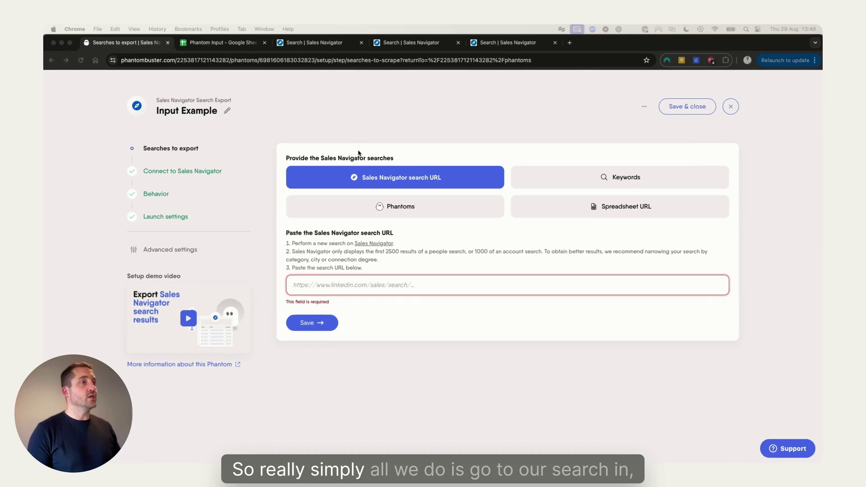
Copy the URL of the Sales Navigator PhantomBuster current-company lead search and return to PhantomBuster
{"action": "left_click", "coordinate": [322, 45]}
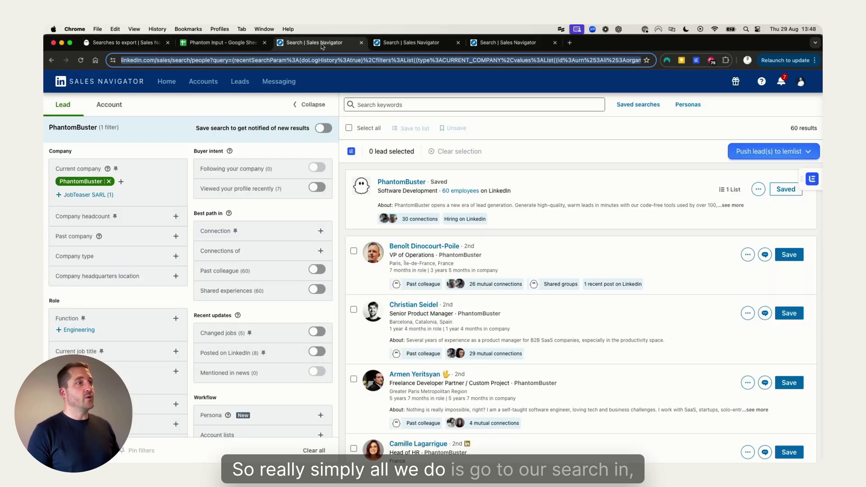
{"action": "left_click", "coordinate": [266, 150]}
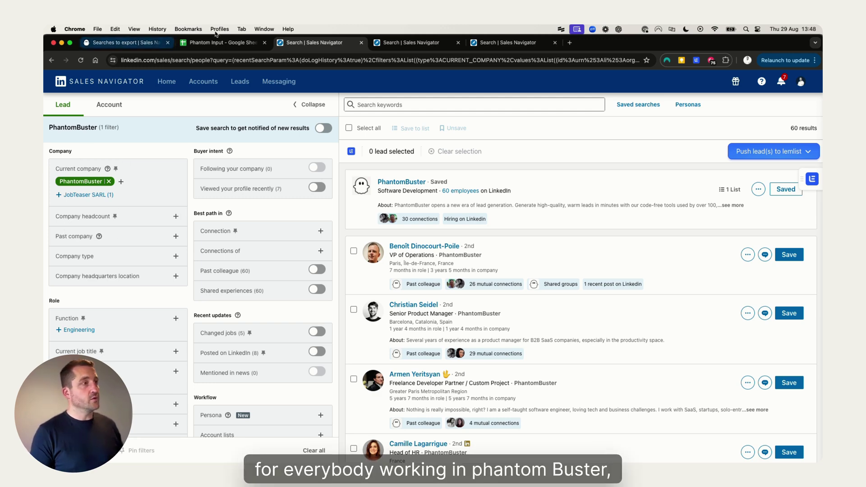
{"action": "left_click", "coordinate": [250, 60]}
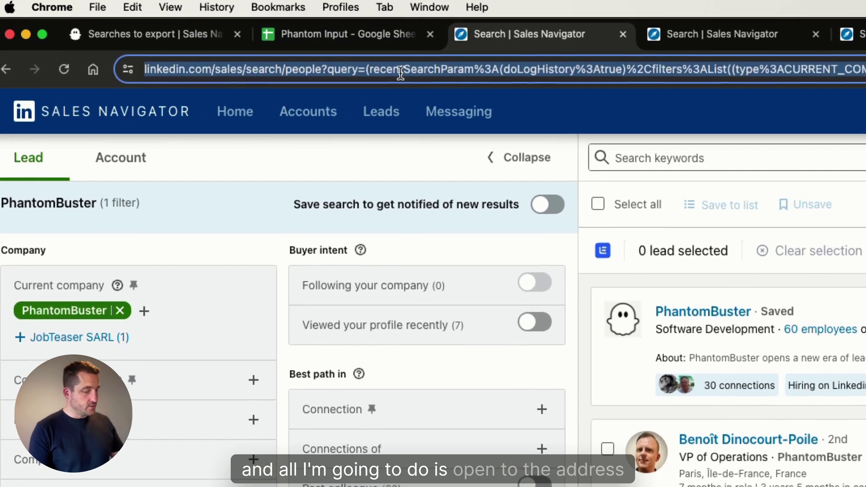
{"action": "left_click", "coordinate": [188, 33]}
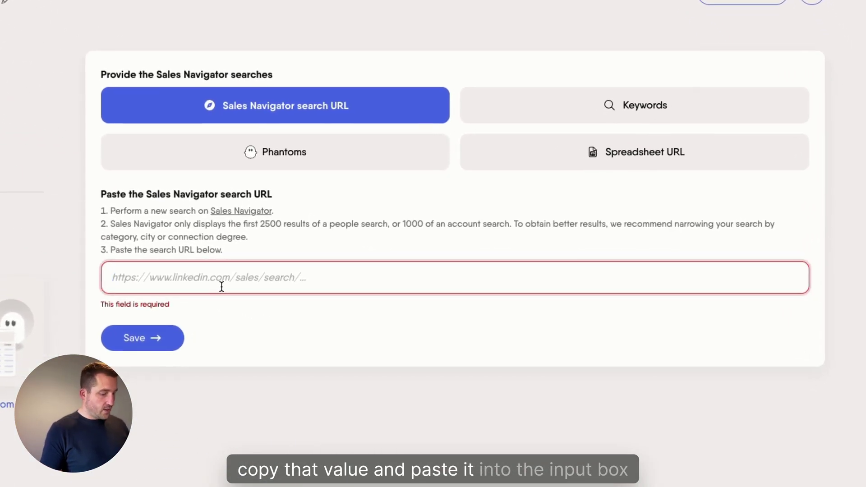
Paste the Sales Navigator search URL into the search URL field and save it
{"action": "left_click", "coordinate": [319, 316]}
{"action": "key", "text": "ctrl+v"}
{"action": "left_click", "coordinate": [170, 322]}
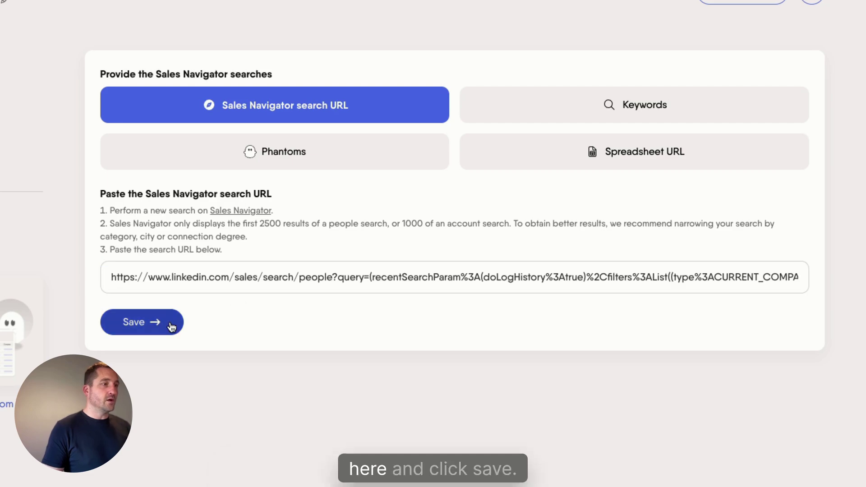
Switch the search input to Keywords and enter 'Phantombuster' as the keyword
{"action": "left_click", "coordinate": [635, 105]}
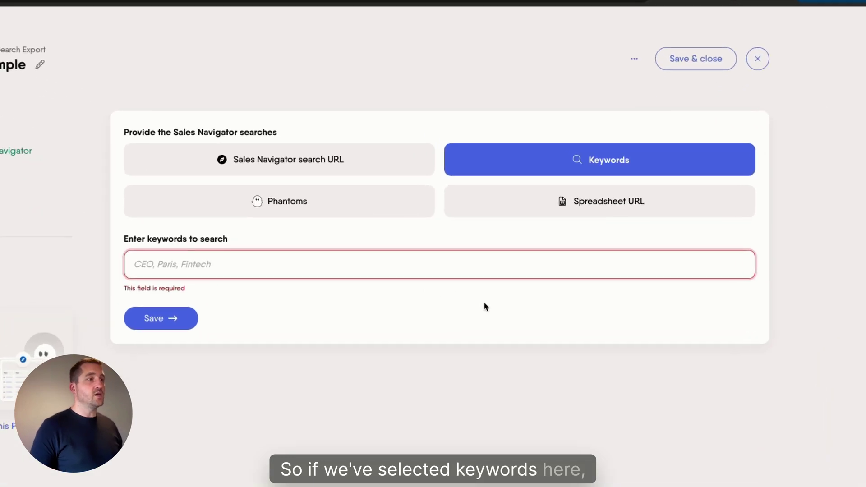
{"action": "left_click", "coordinate": [299, 268]}
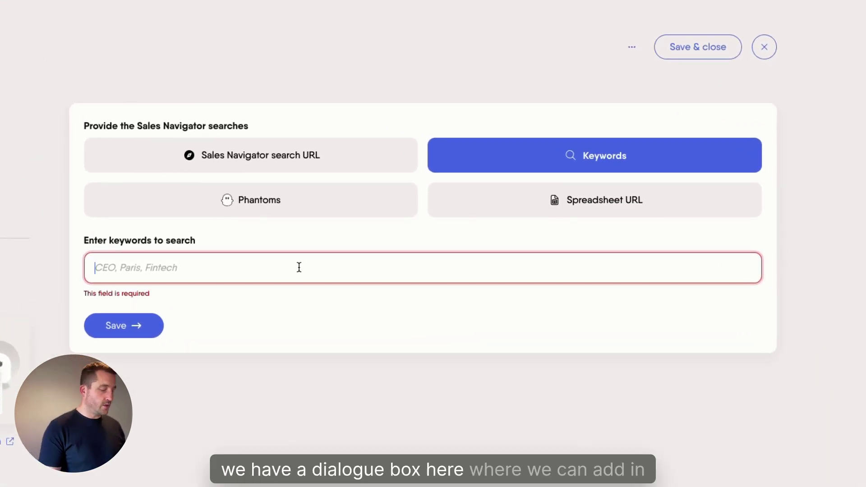
{"action": "type", "text": "Phantombuster"}
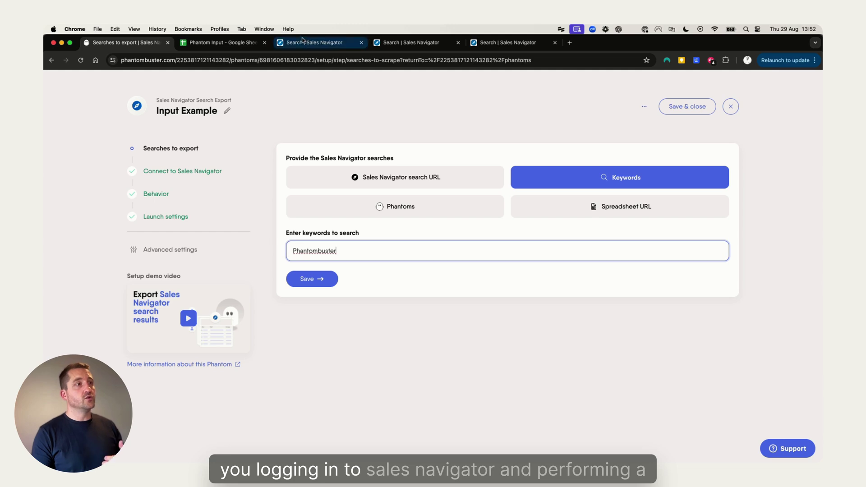
Run a Sales Navigator keyword lead search for 'Phantombuster'
{"action": "left_click", "coordinate": [312, 42]}
{"action": "type", "text": "Pha"}
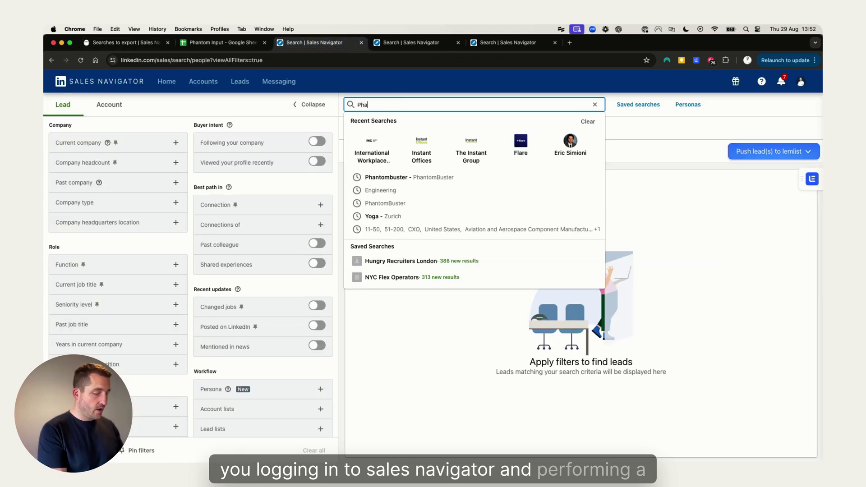
{"action": "type", "text": "ntombuster"}
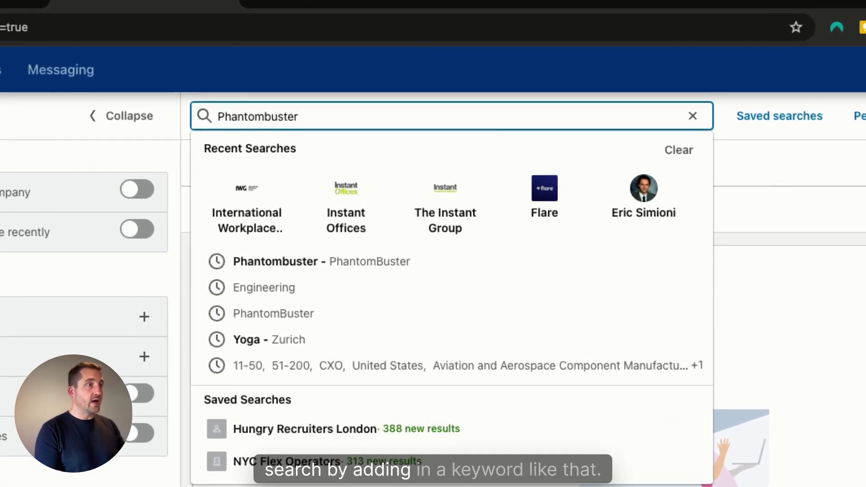
{"action": "key", "text": "Return"}
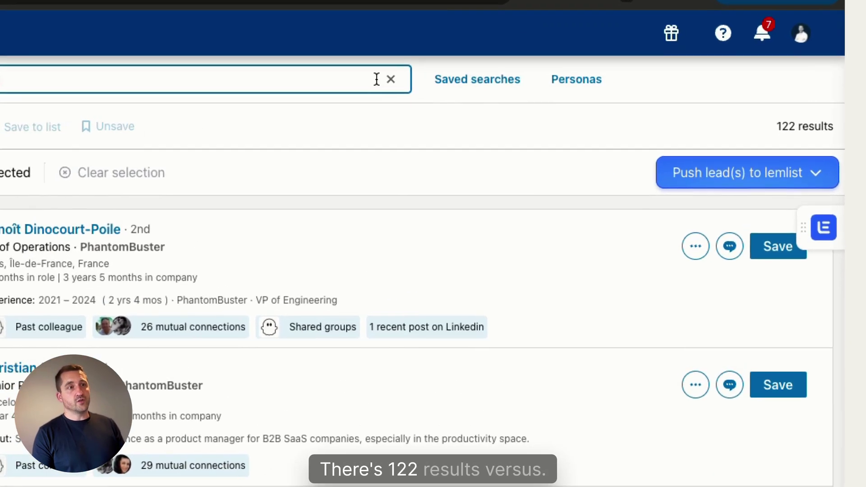
Clear the keyword and filter leads by current company PhantomBuster instead
{"action": "left_click", "coordinate": [389, 80]}
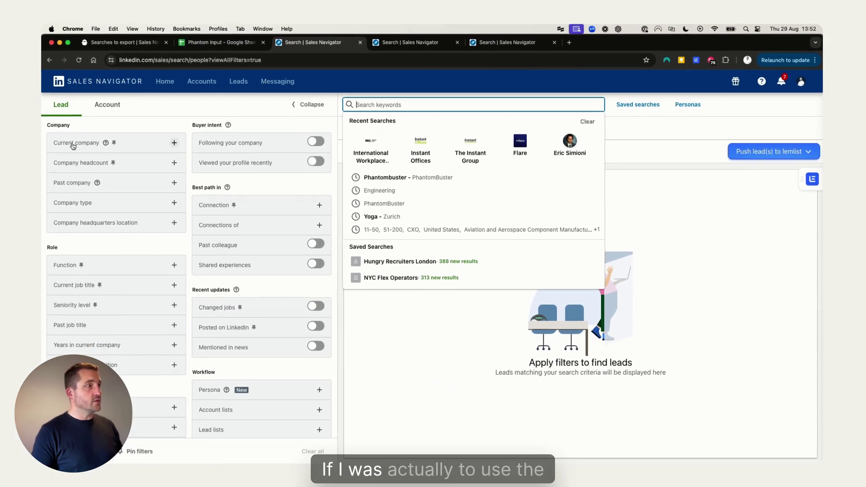
{"action": "left_click", "coordinate": [72, 145]}
{"action": "type", "text": "P"}
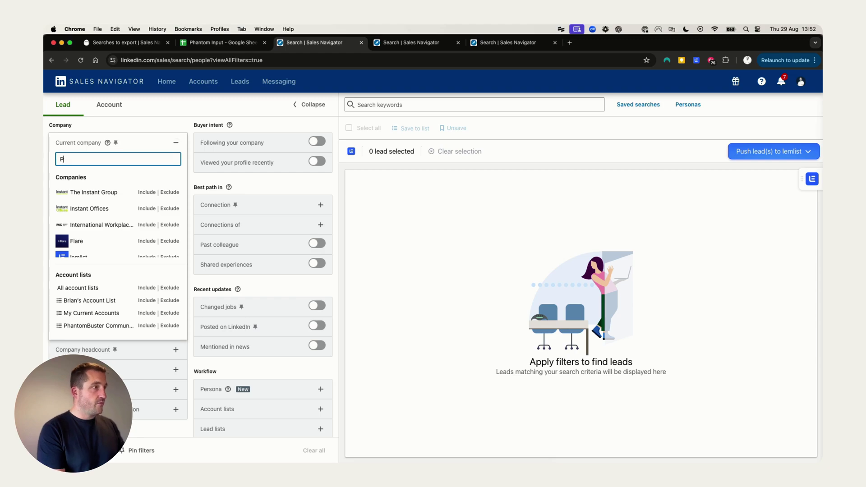
{"action": "type", "text": "hantom"}
{"action": "left_click", "coordinate": [145, 192]}
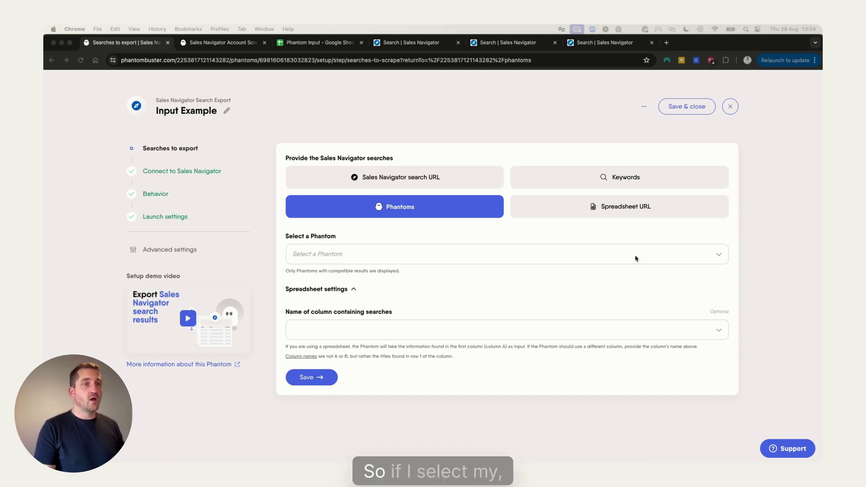
Use the HR | Job Poster Company Data company_data.csv phantom as input, column employeeSearchUrl, then view its results
{"action": "left_click", "coordinate": [713, 255]}
{"action": "left_click", "coordinate": [714, 254]}
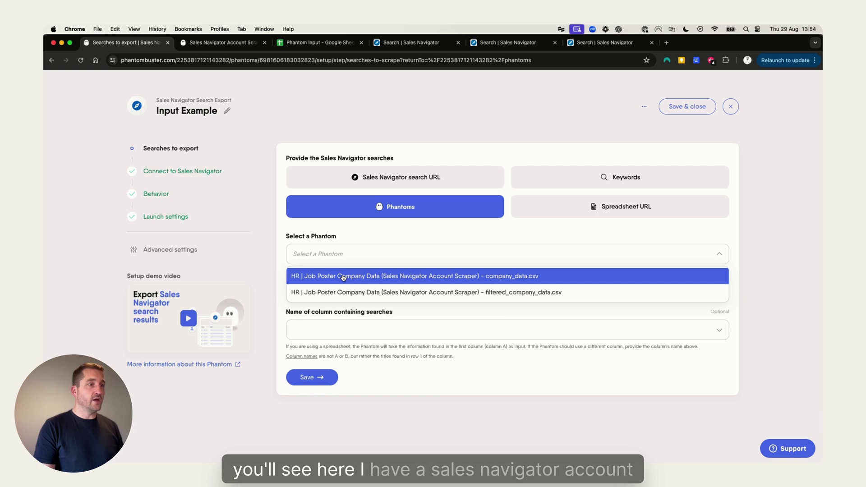
{"action": "left_click", "coordinate": [404, 277]}
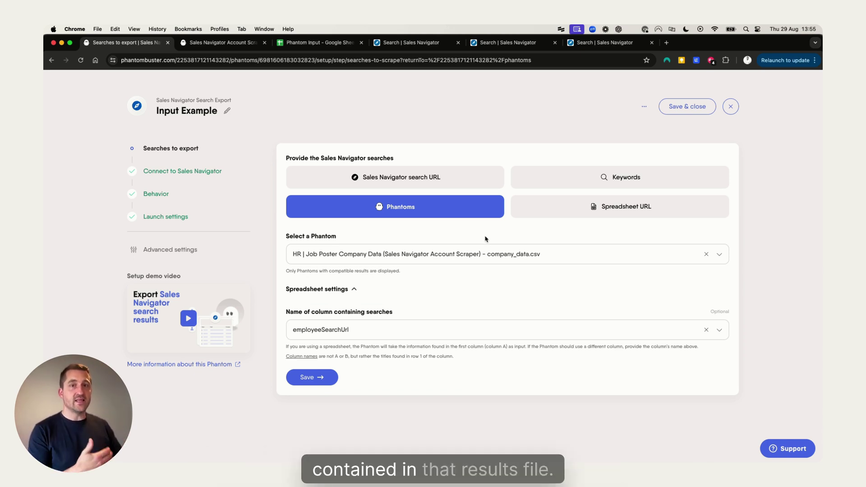
{"action": "left_click", "coordinate": [290, 333]}
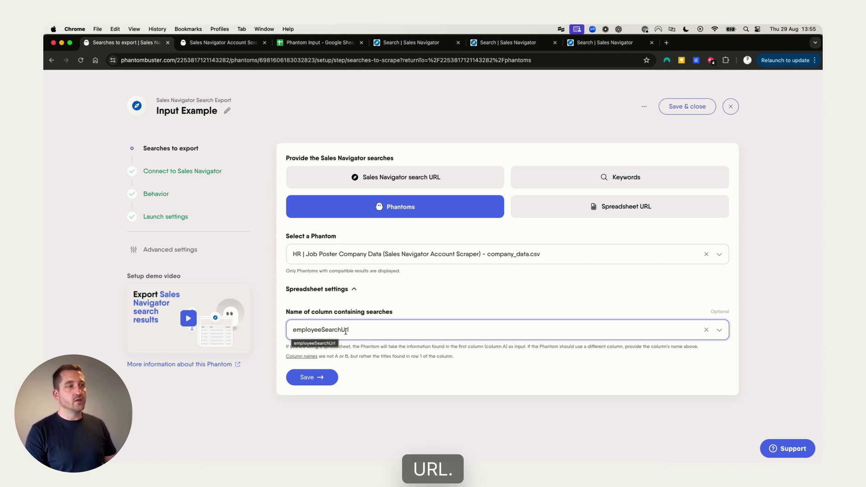
{"action": "left_click", "coordinate": [218, 42]}
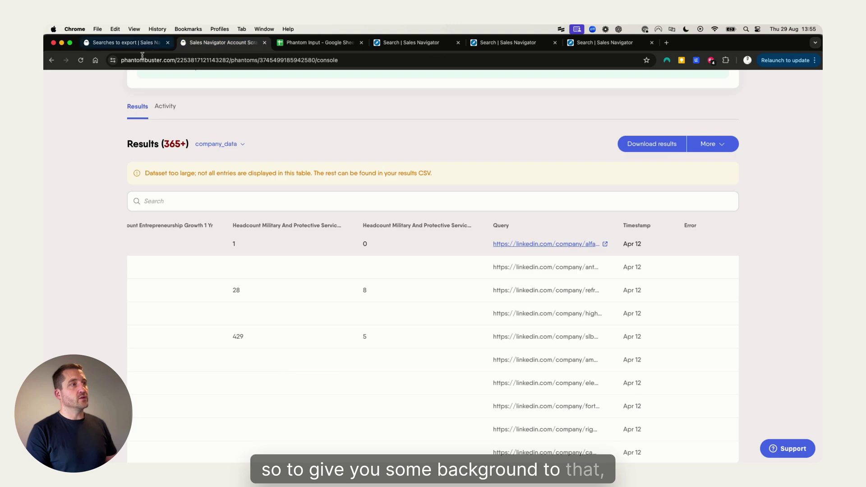
Browse the Account Scraper results table, then set Input Example's searches source to Spreadsheet URL
{"action": "scroll", "coordinate": [347, 189], "scroll_direction": "up", "scroll_amount": 5}
{"action": "left_click_drag", "start_coordinate": [256, 177], "coordinate": [169, 174]}
{"action": "mouse_move", "coordinate": [296, 243]}
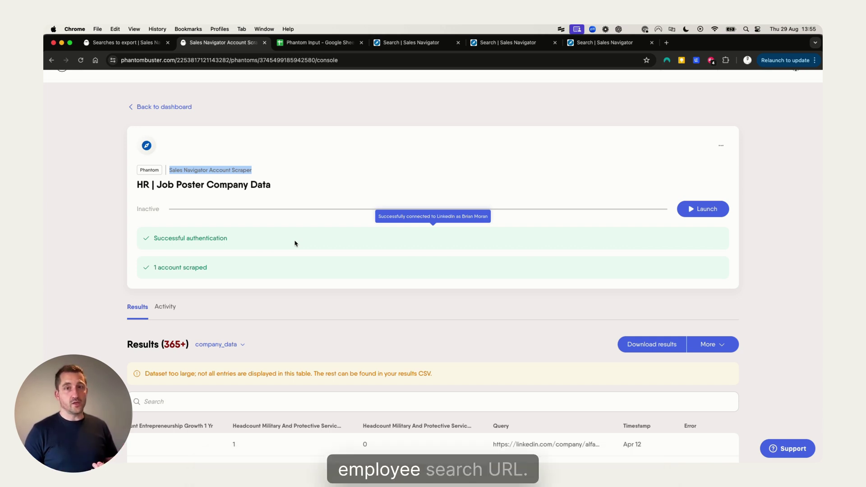
{"action": "scroll", "coordinate": [296, 271], "scroll_direction": "down", "scroll_amount": 3}
{"action": "scroll", "coordinate": [306, 332], "scroll_direction": "right", "scroll_amount": 5}
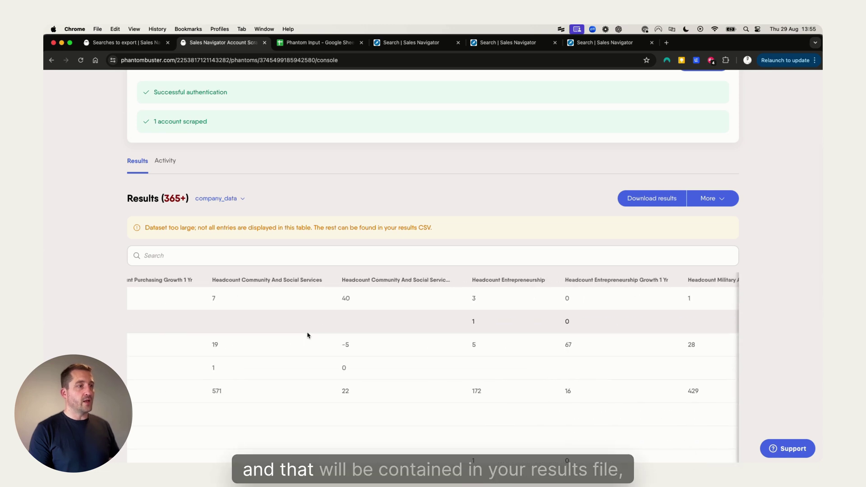
{"action": "scroll", "coordinate": [308, 335], "scroll_direction": "right", "scroll_amount": 15}
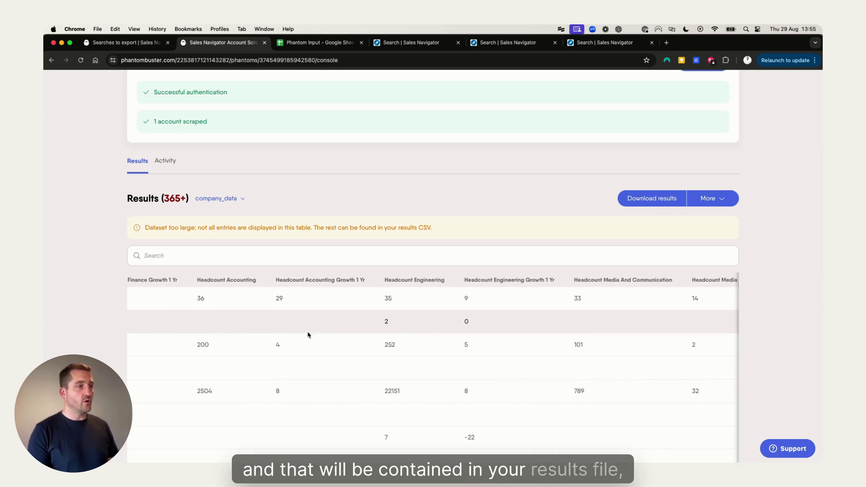
{"action": "scroll", "coordinate": [308, 335], "scroll_direction": "down", "scroll_amount": 2}
{"action": "scroll", "coordinate": [309, 335], "scroll_direction": "right", "scroll_amount": 15}
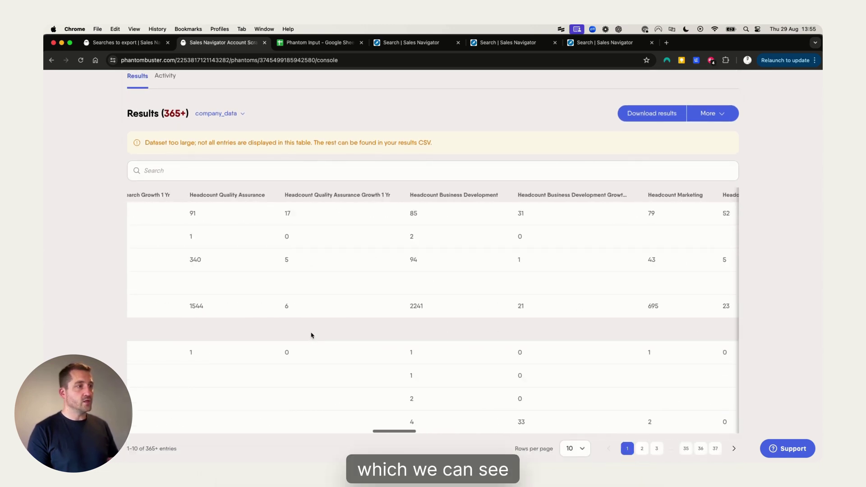
{"action": "scroll", "coordinate": [334, 316], "scroll_direction": "left", "scroll_amount": 20}
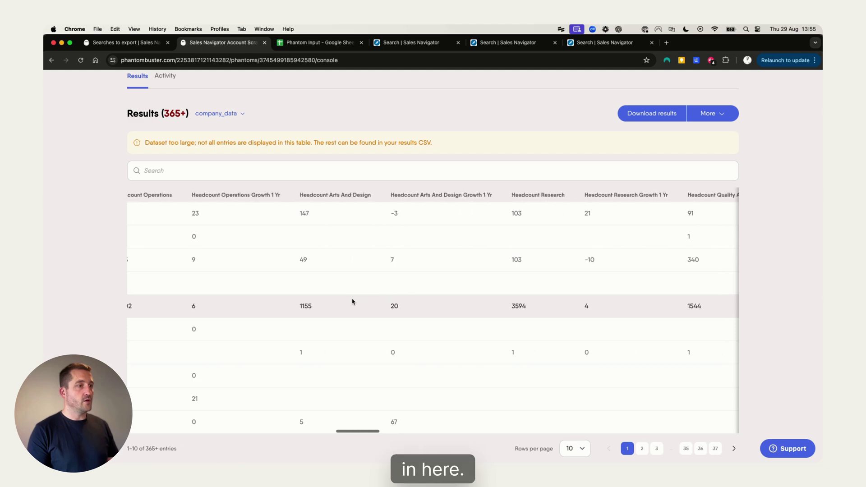
{"action": "scroll", "coordinate": [354, 302], "scroll_direction": "left", "scroll_amount": 15}
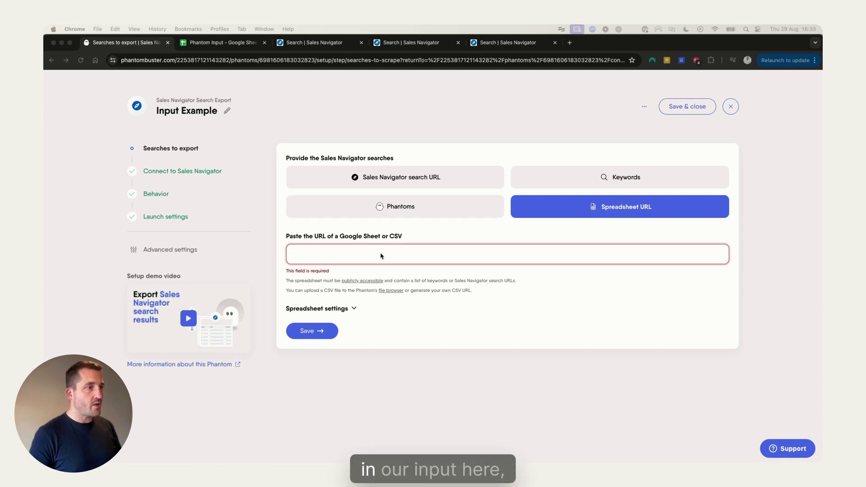
{"action": "left_click", "coordinate": [400, 253]}
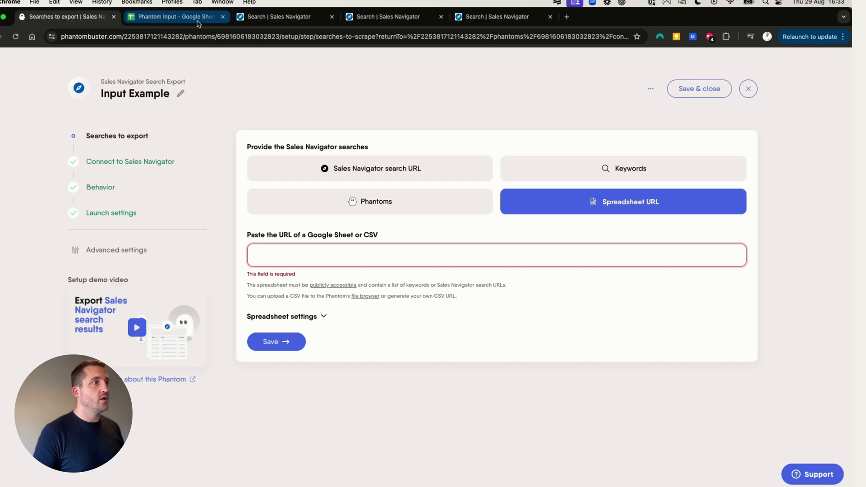
Confirm Phantom Input is shared 'Anyone with the link' as Viewer, then copy its URL back to PhantomBuster
{"action": "left_click", "coordinate": [198, 24]}
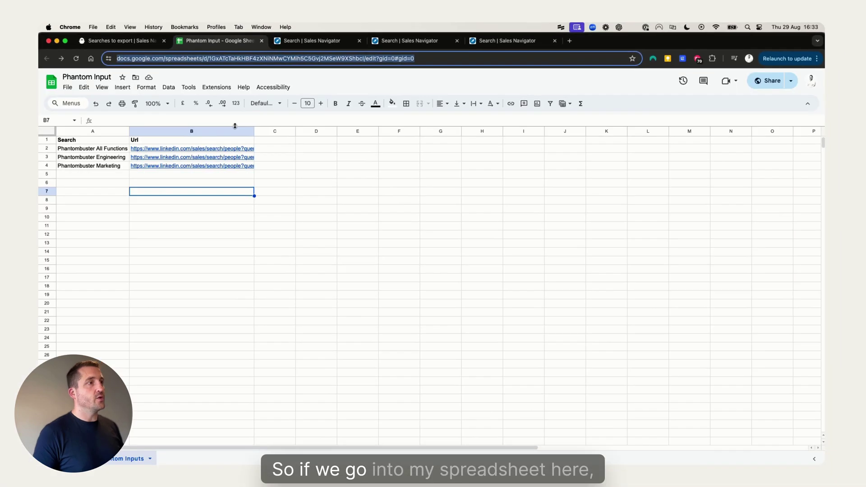
{"action": "left_click", "coordinate": [113, 197]}
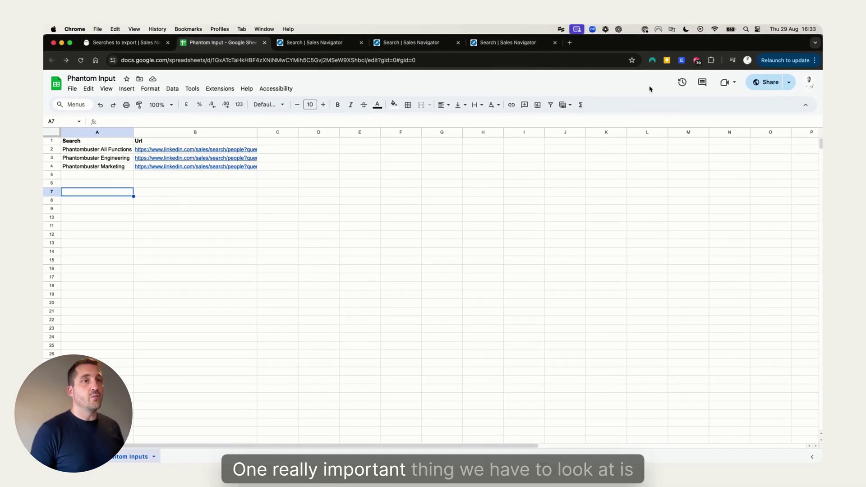
{"action": "left_click", "coordinate": [768, 83]}
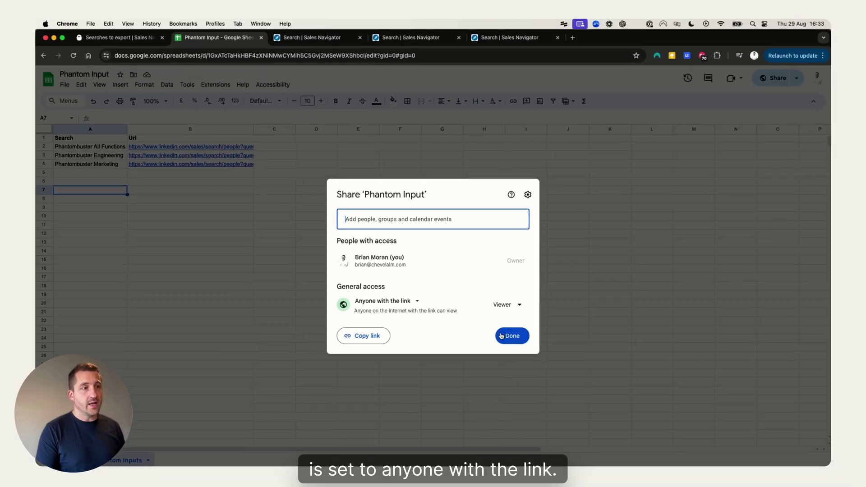
{"action": "left_click", "coordinate": [501, 337]}
{"action": "left_click", "coordinate": [298, 58]}
{"action": "key", "text": "super+c"}
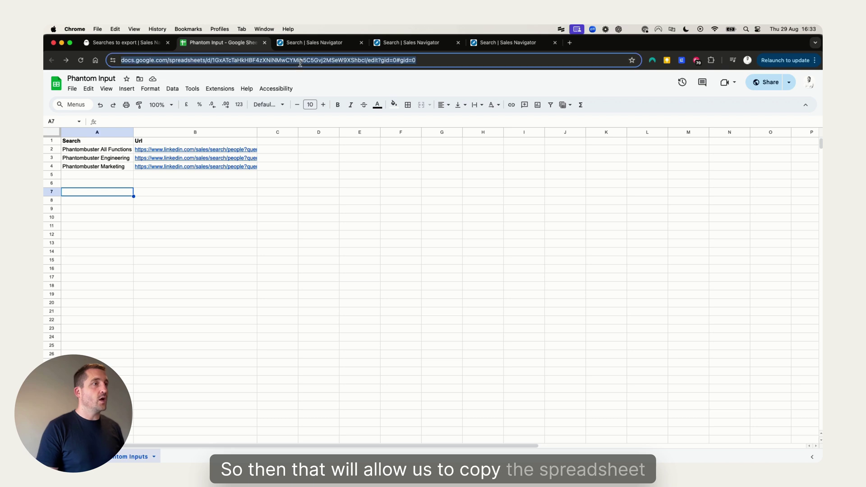
{"action": "left_click", "coordinate": [141, 43]}
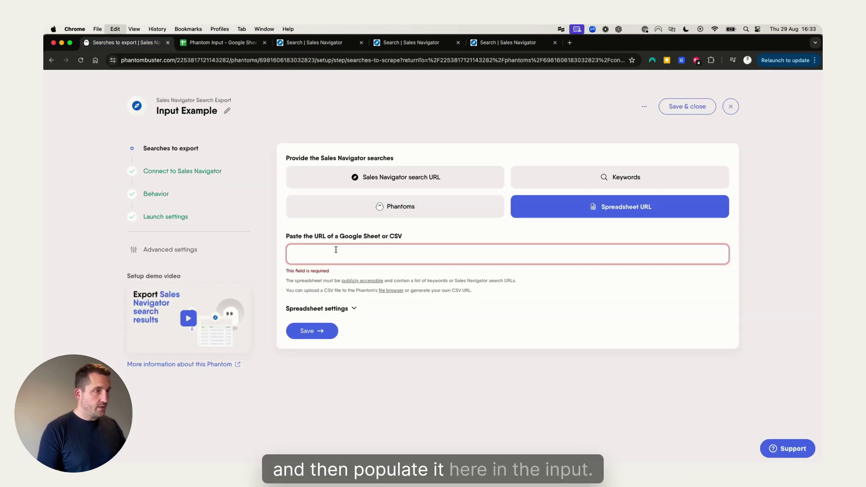
Paste the Phantom Input sheet URL, set the searches column to 'Url', and save
{"action": "key", "text": "super+v"}
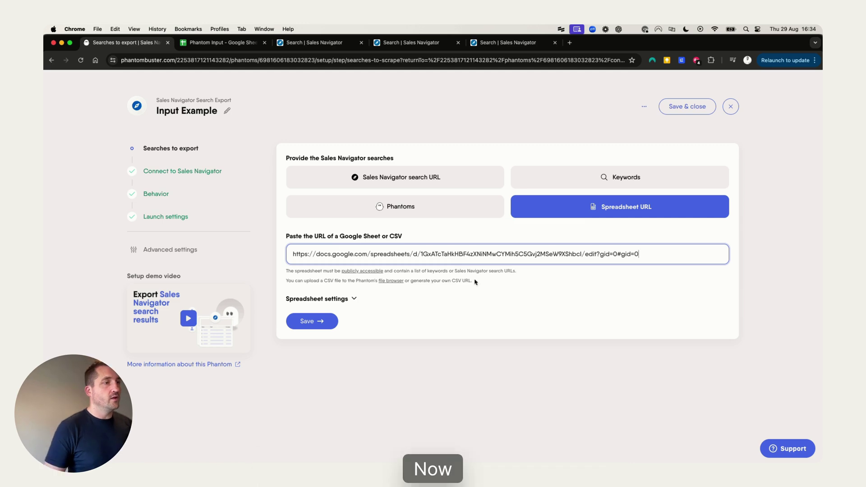
{"action": "left_click", "coordinate": [353, 299]}
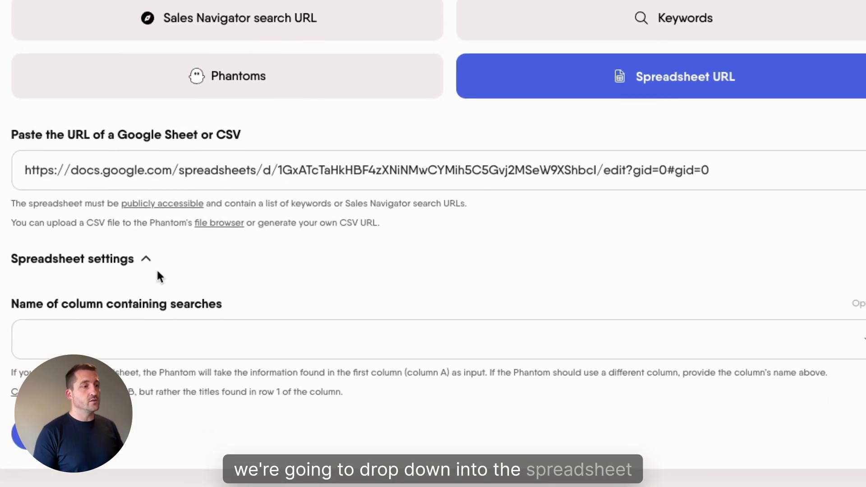
{"action": "left_click", "coordinate": [305, 328]}
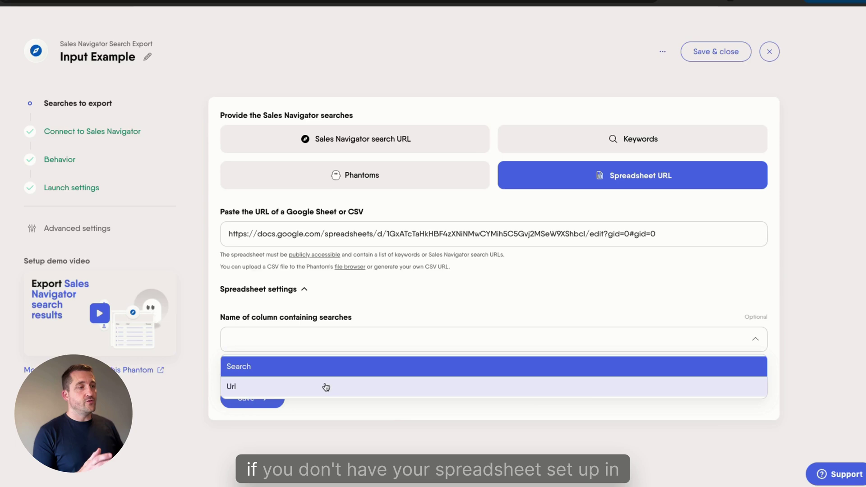
{"action": "left_click", "coordinate": [178, 407]}
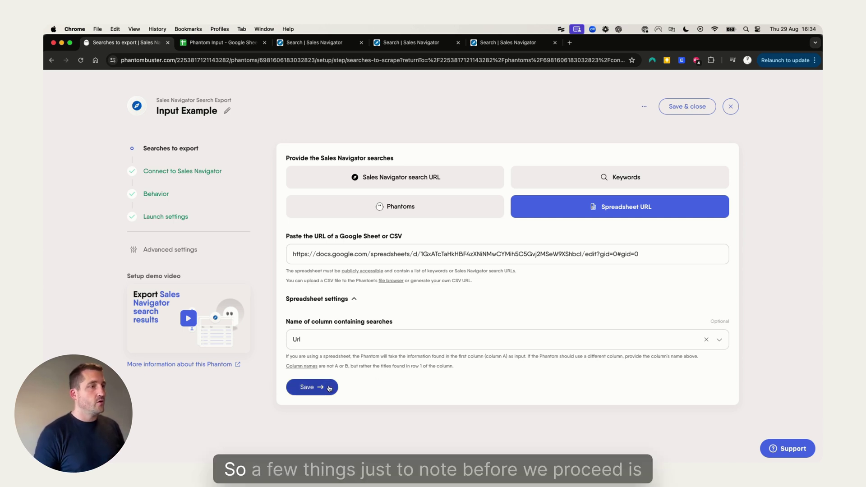
{"action": "left_click", "coordinate": [312, 387]}
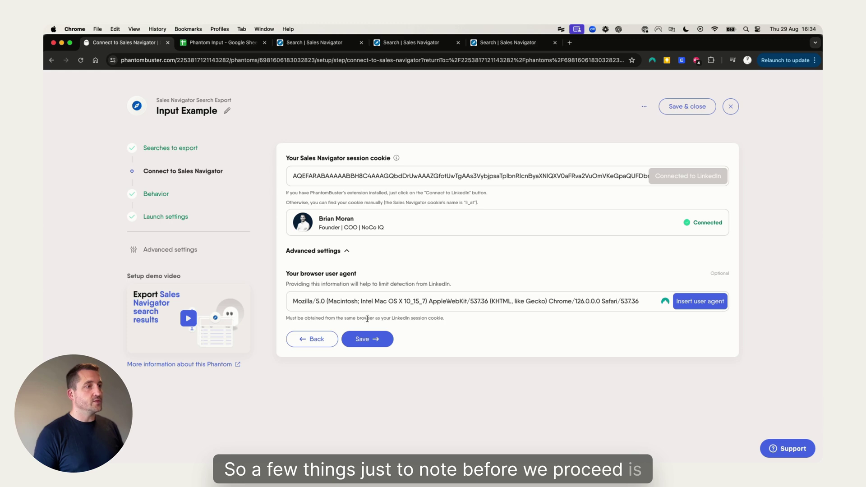
Accept the connected Sales Navigator session to reach Behavior: 2500 results per search and launch, 3 rows
{"action": "left_click", "coordinate": [368, 339]}
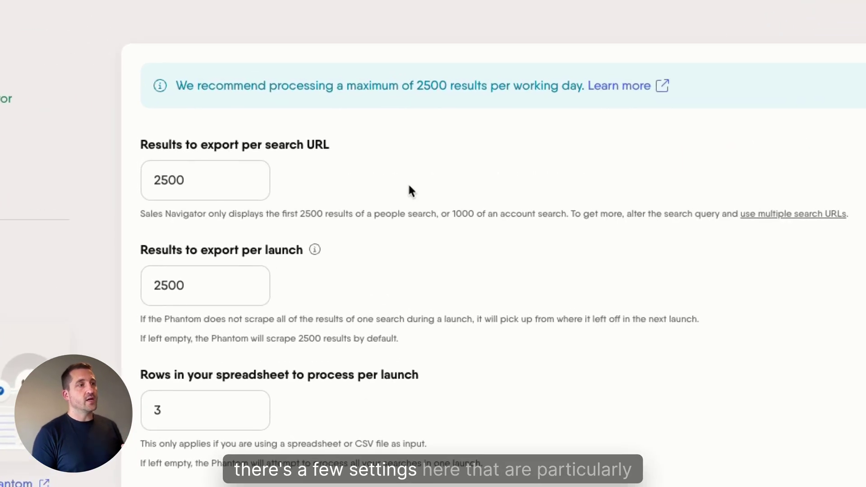